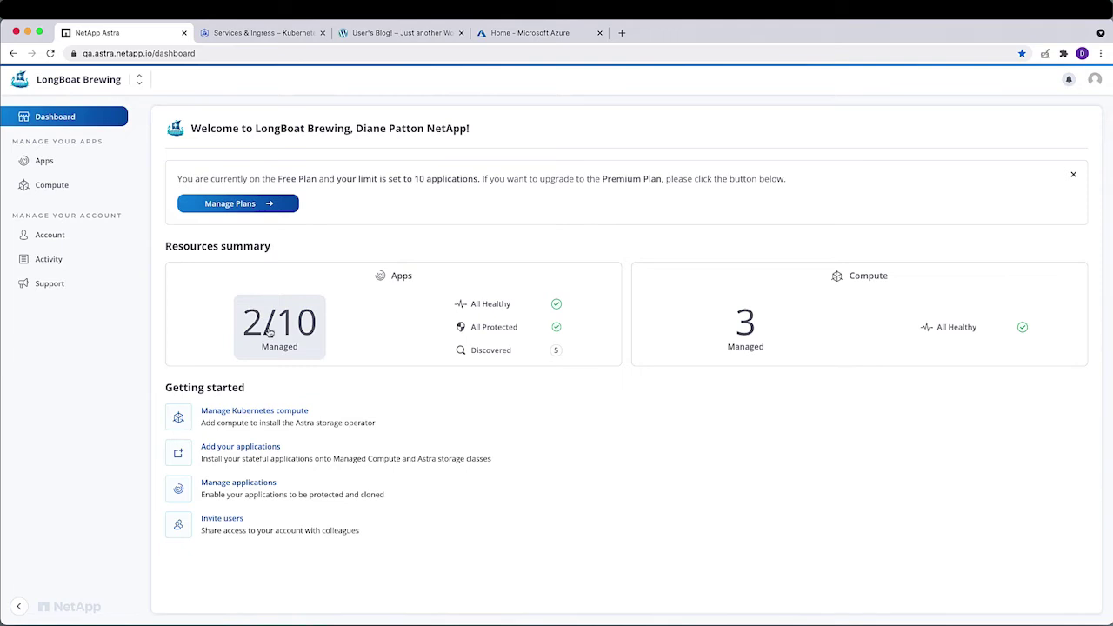
Review cluster1_kubecon's persistent volumes and storage classes, then return to the three-cluster Compute list
{"action": "left_click", "coordinate": [740, 327]}
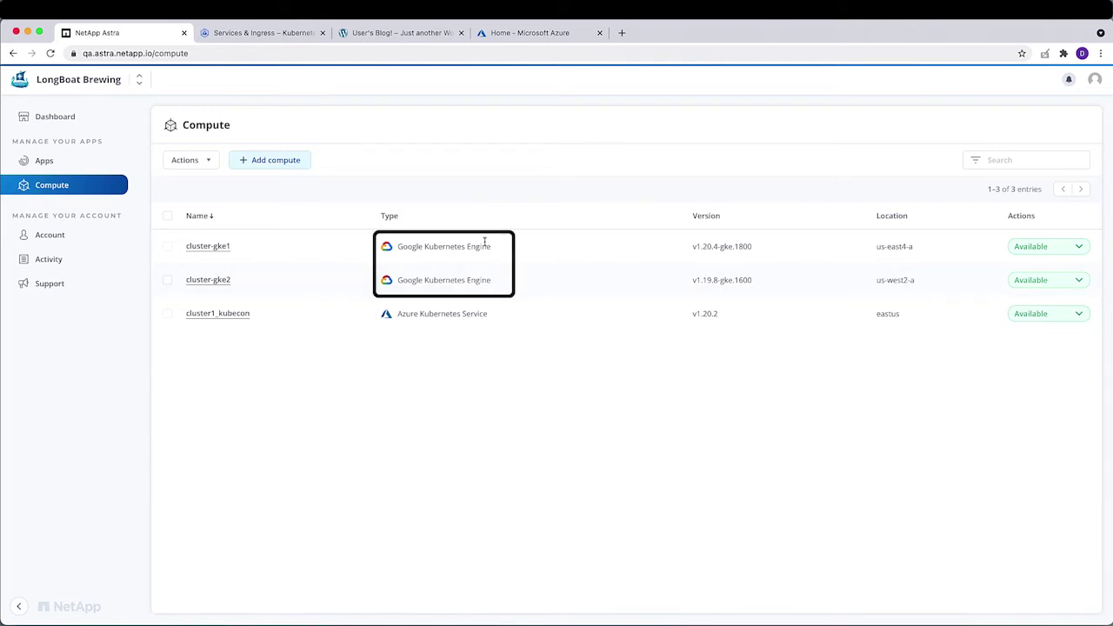
{"action": "left_click", "coordinate": [239, 315]}
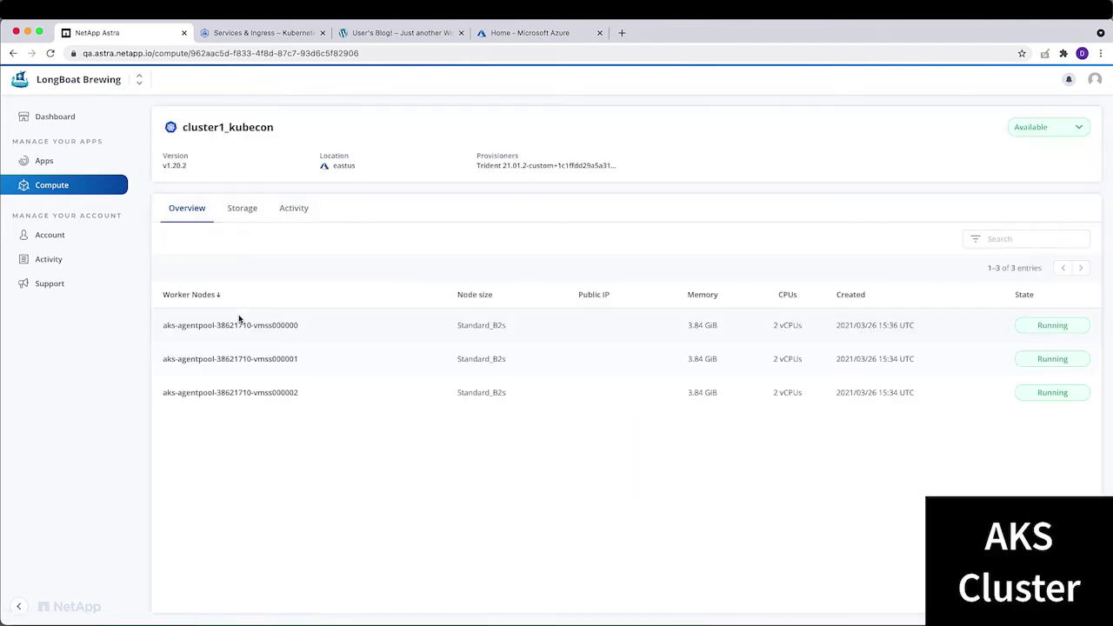
{"action": "left_click", "coordinate": [243, 213]}
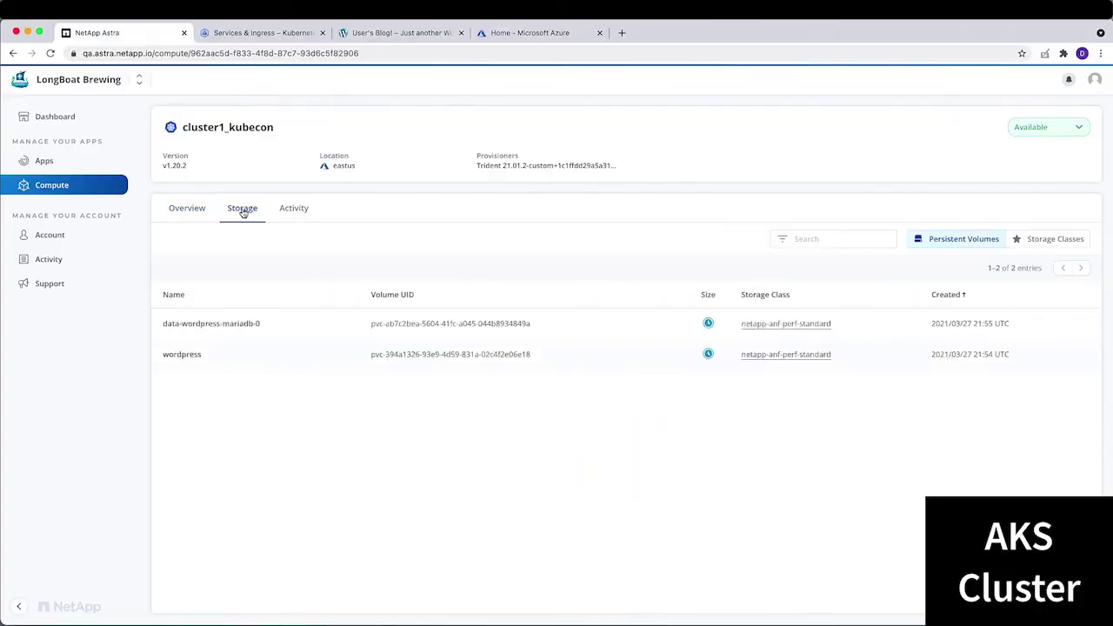
{"action": "left_click", "coordinate": [1040, 241]}
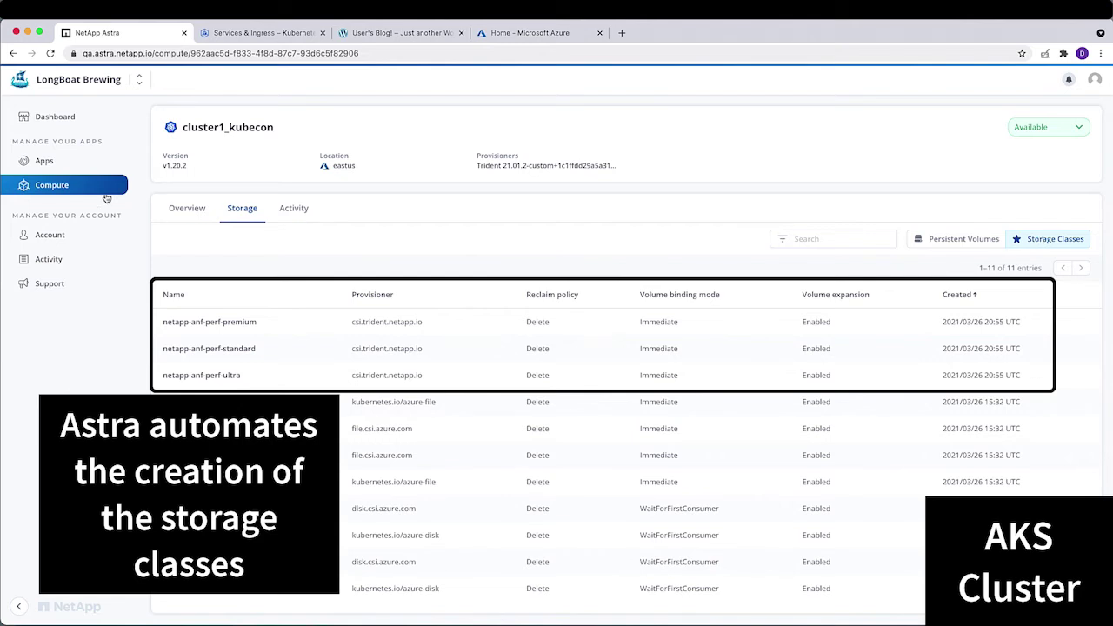
{"action": "left_click", "coordinate": [61, 188]}
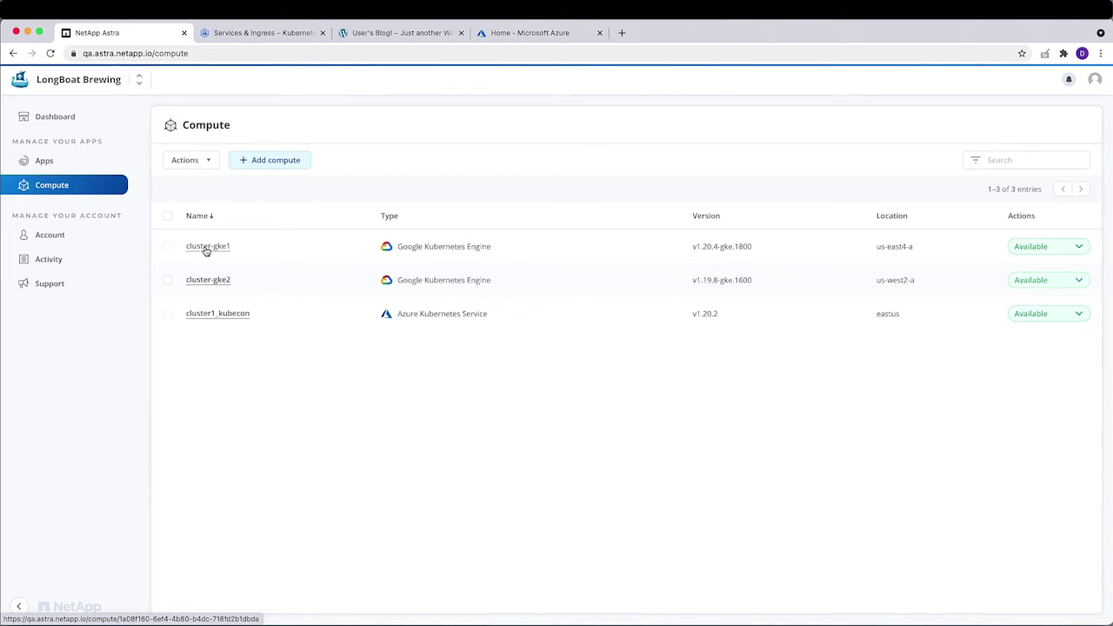
Review cluster-gke1's persistent volumes and storage classes, then bring up the Apps list
{"action": "left_click", "coordinate": [207, 248]}
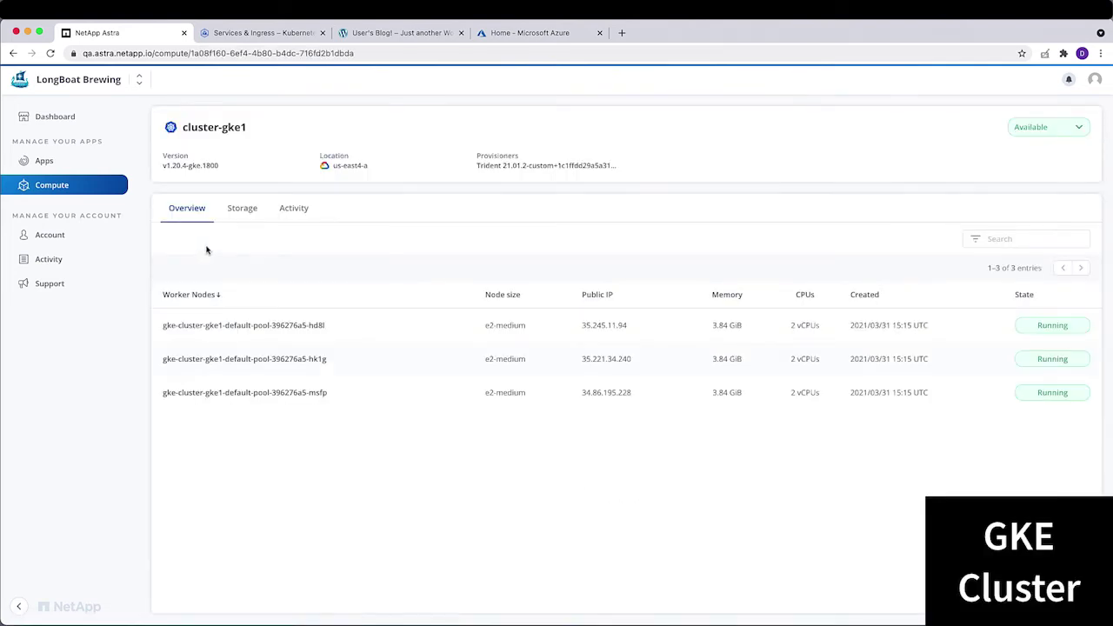
{"action": "left_click", "coordinate": [233, 211]}
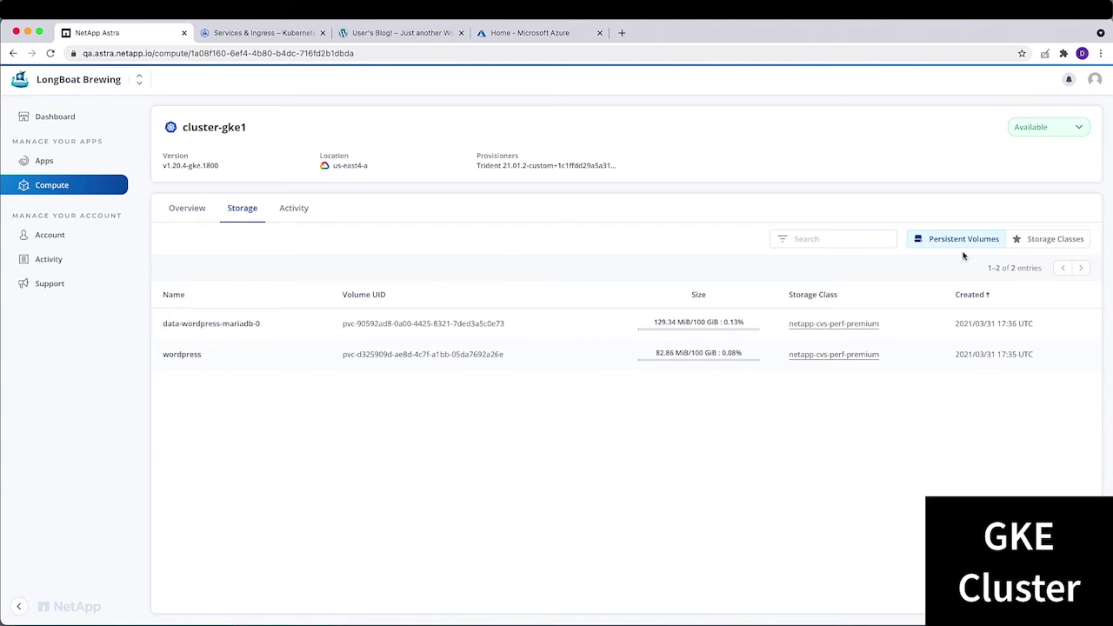
{"action": "left_click", "coordinate": [1042, 241]}
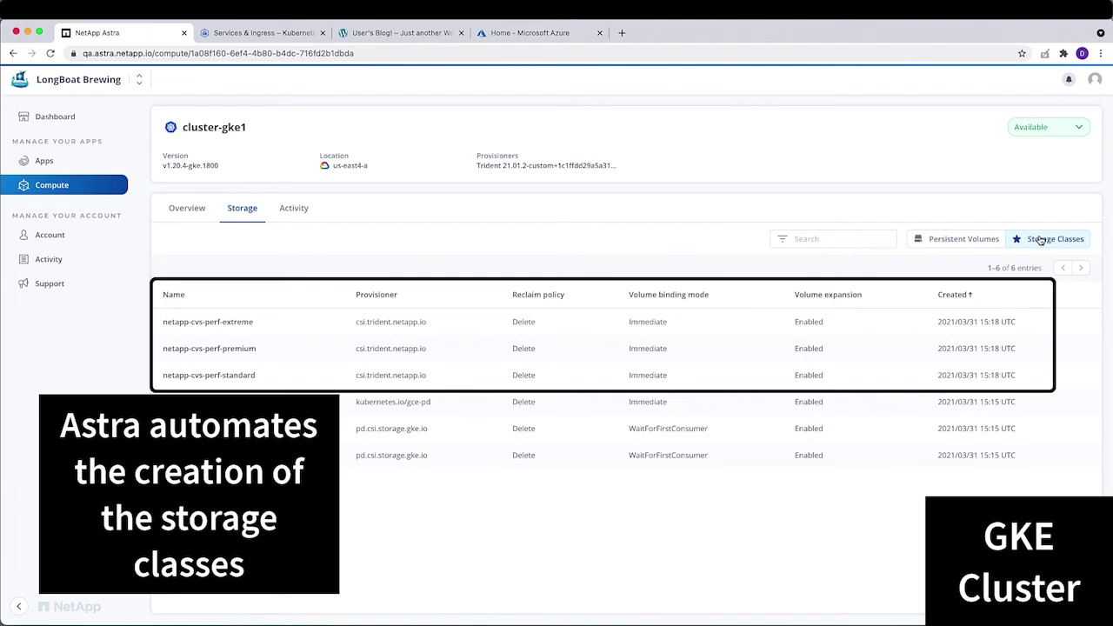
{"action": "left_click", "coordinate": [47, 163]}
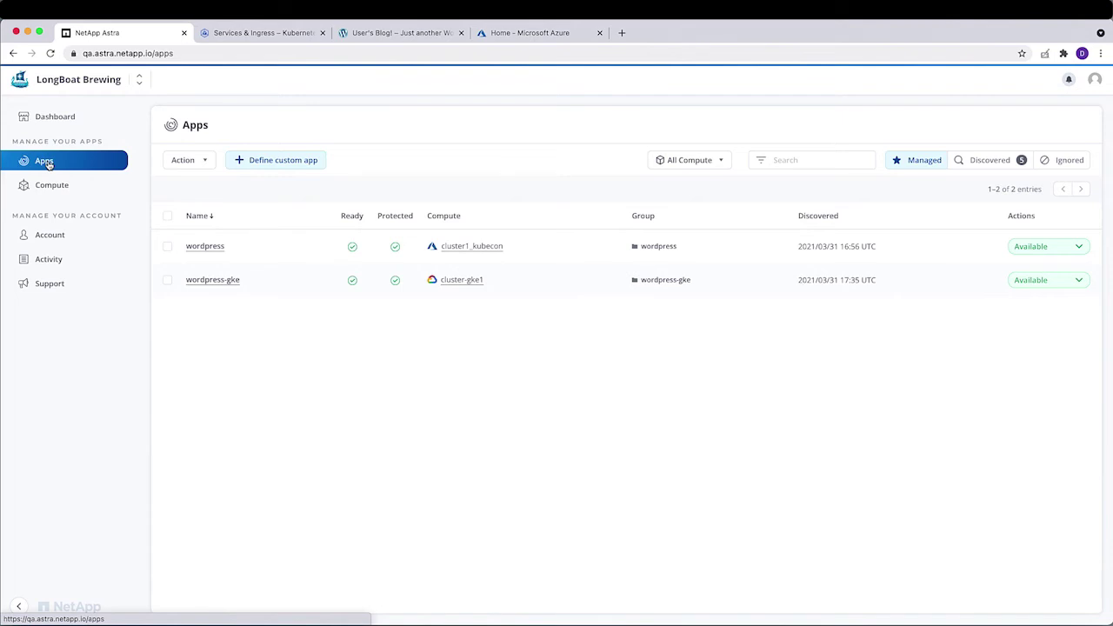
{"action": "left_click", "coordinate": [209, 247]}
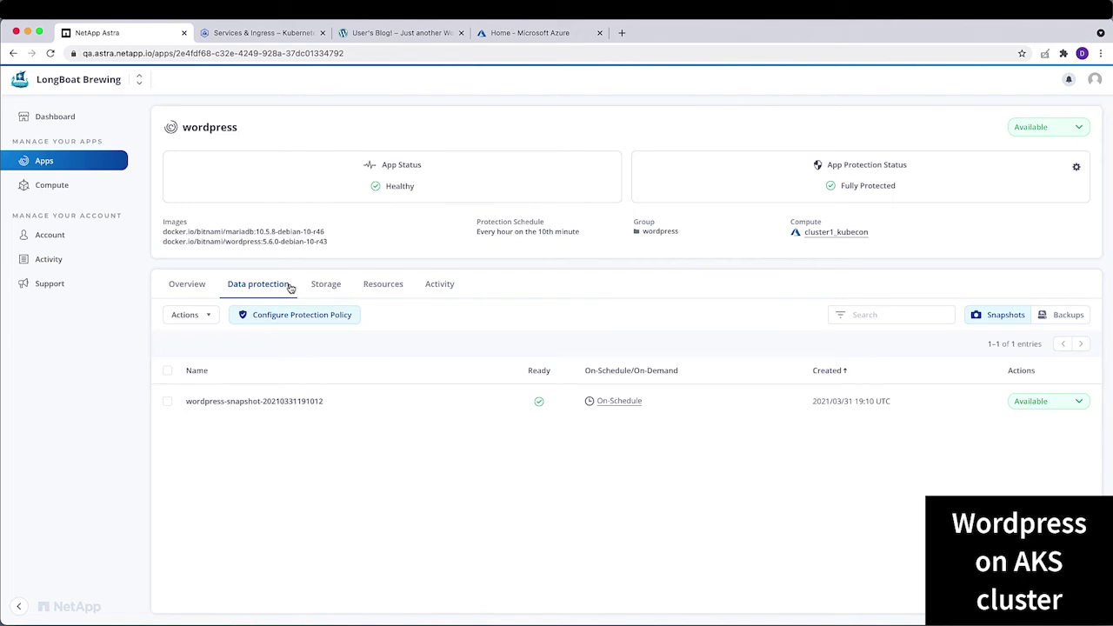
{"action": "left_click", "coordinate": [1070, 318]}
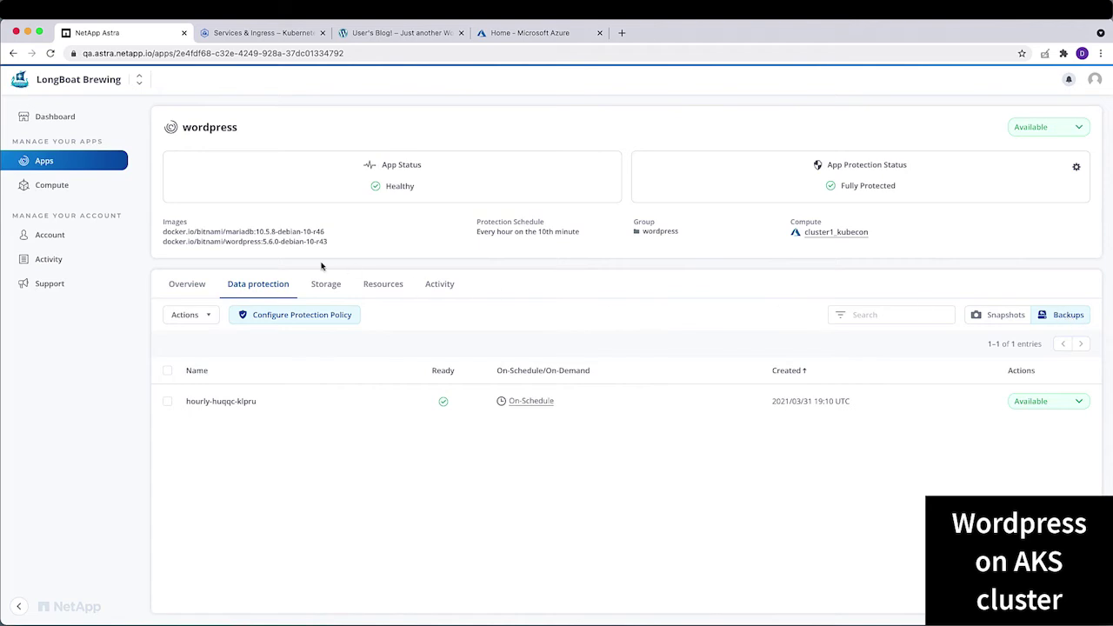
{"action": "left_click", "coordinate": [281, 318]}
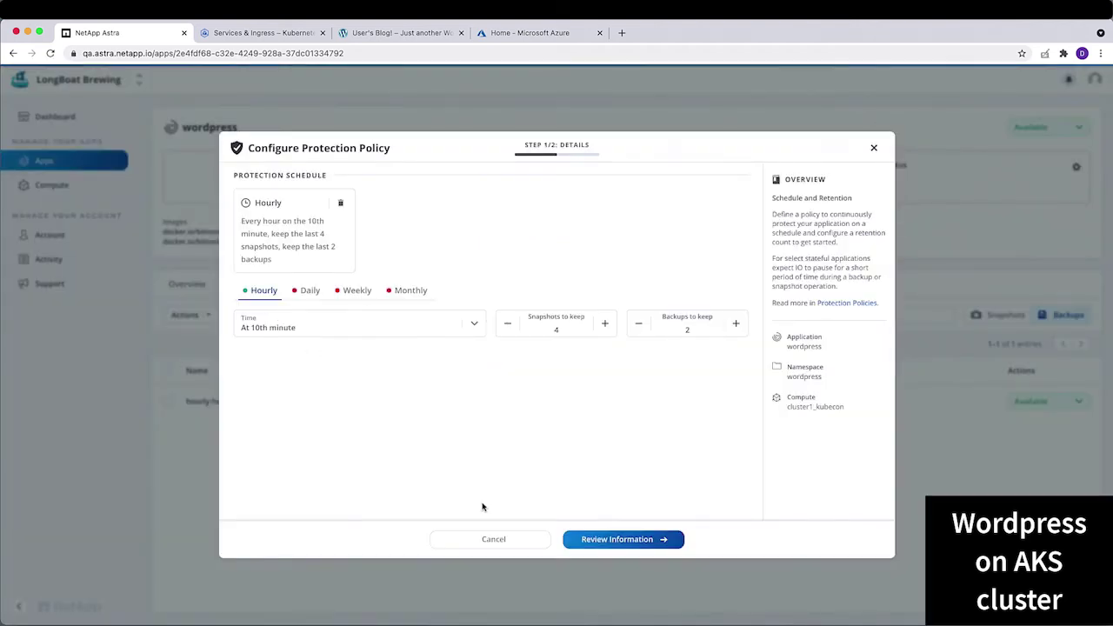
{"action": "left_click", "coordinate": [497, 540]}
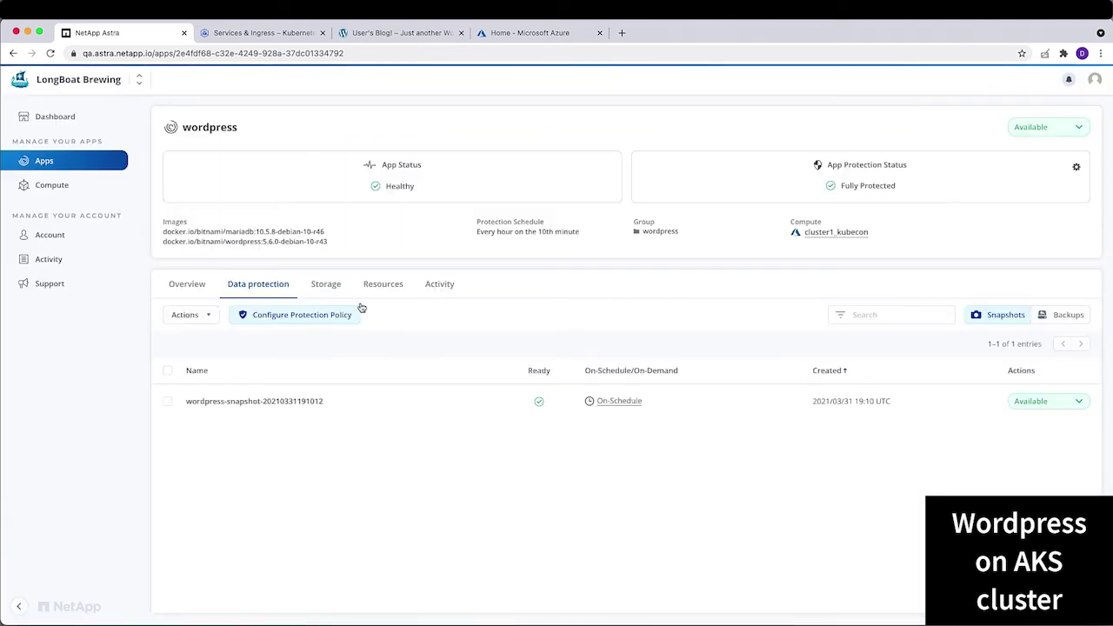
{"action": "left_click", "coordinate": [334, 289]}
{"action": "left_click", "coordinate": [370, 286]}
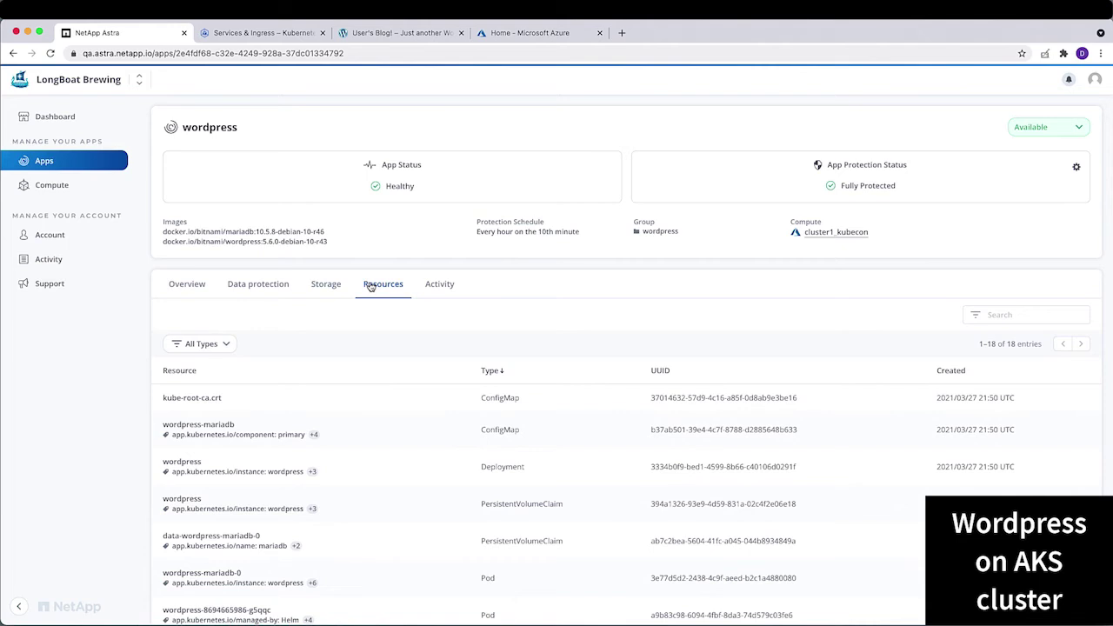
{"action": "left_click", "coordinate": [48, 164]}
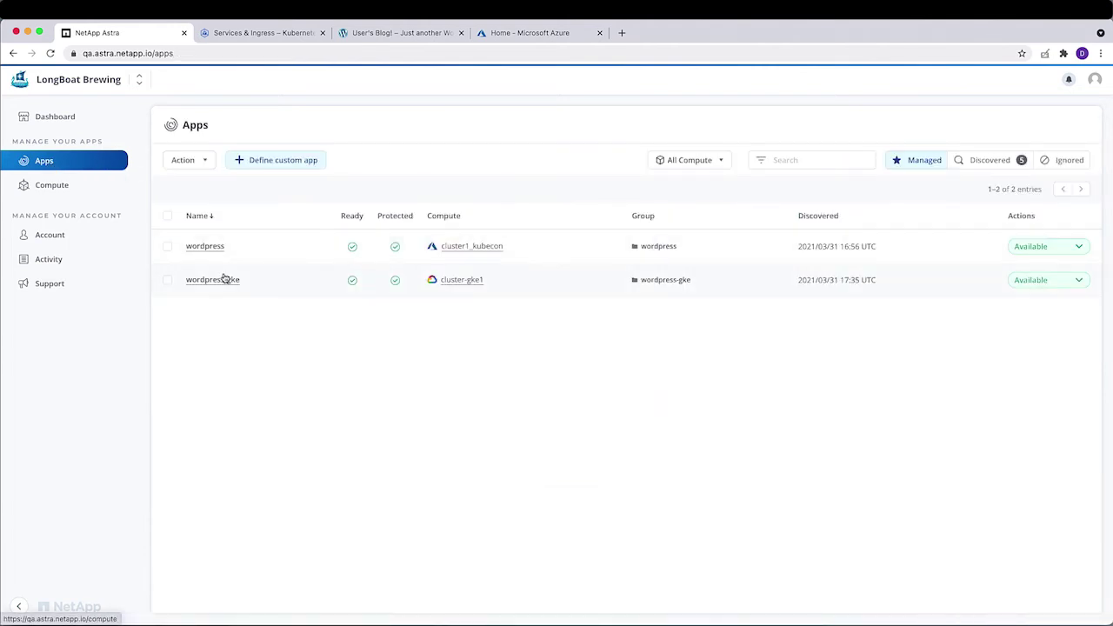
Review wordpress-gke's snapshots, backups, volumes and resources, then view the original blog's 'Enjoy KubeCon EMEA!' post
{"action": "left_click", "coordinate": [222, 281]}
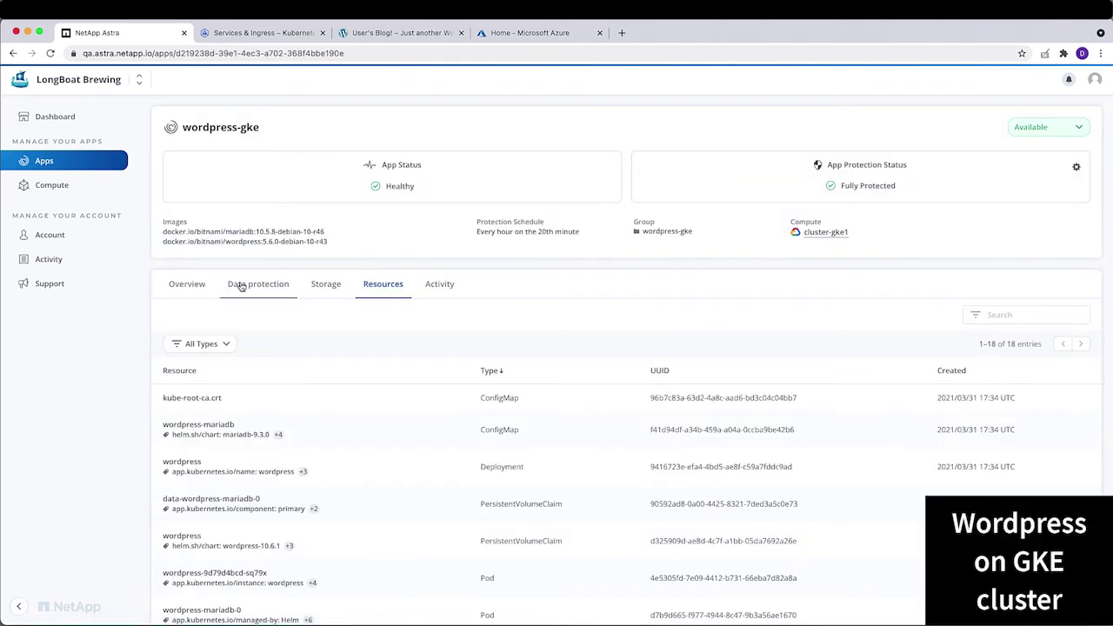
{"action": "left_click", "coordinate": [242, 286]}
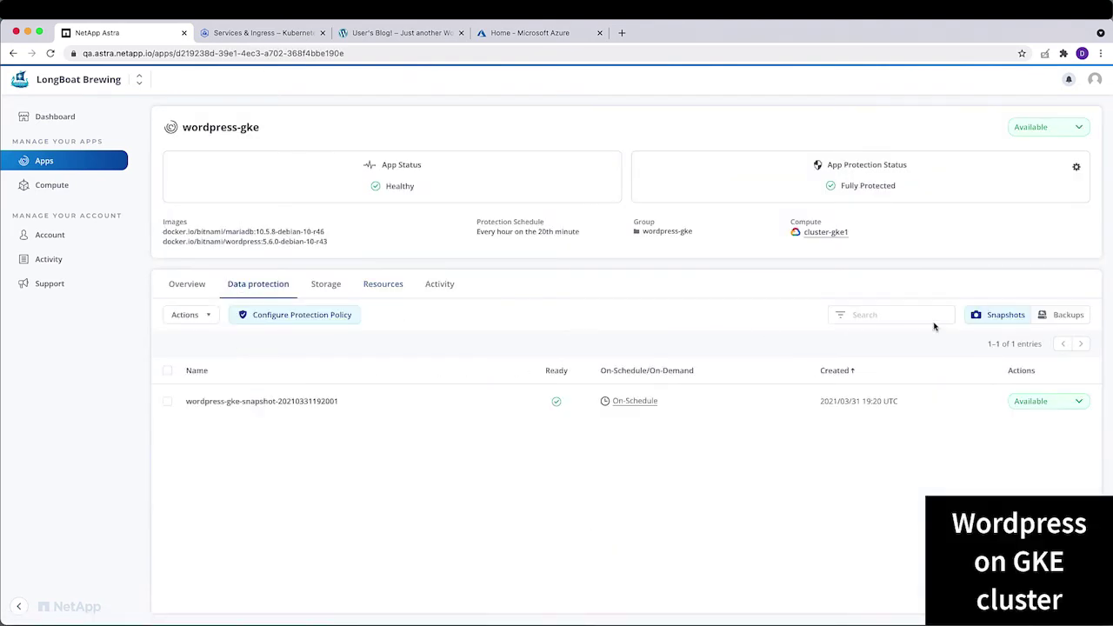
{"action": "left_click", "coordinate": [1069, 317]}
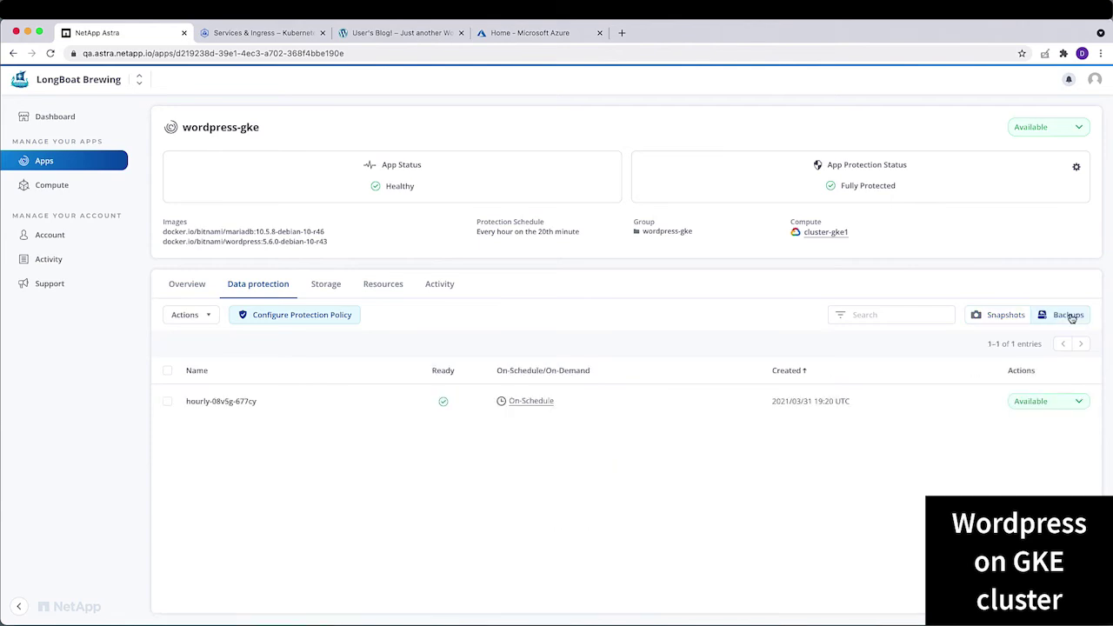
{"action": "left_click", "coordinate": [333, 289]}
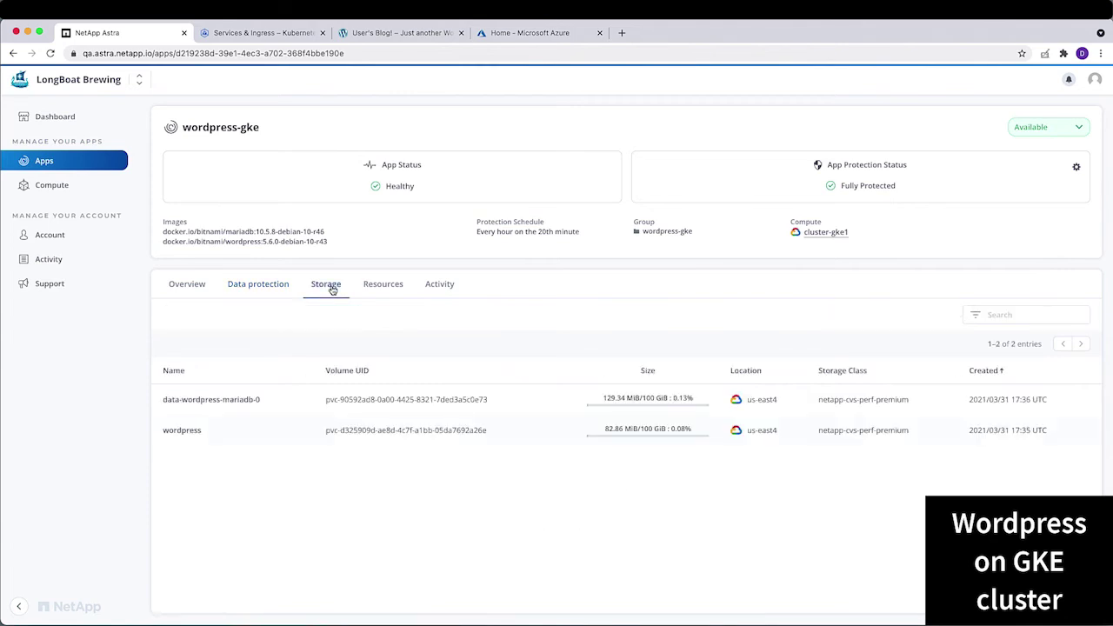
{"action": "left_click", "coordinate": [367, 290]}
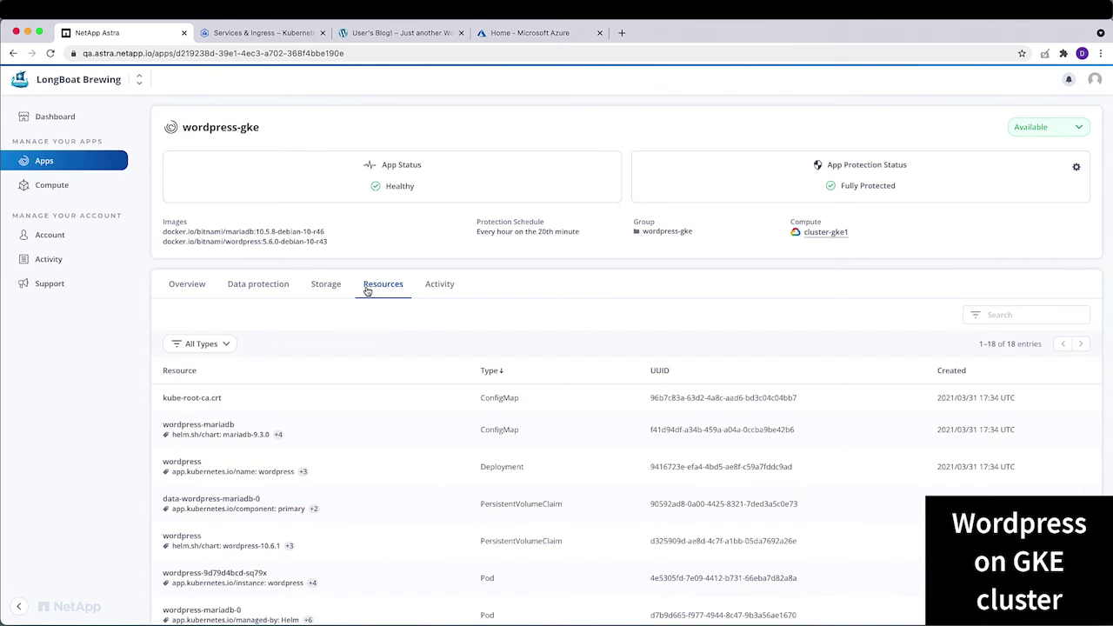
{"action": "left_click", "coordinate": [420, 34]}
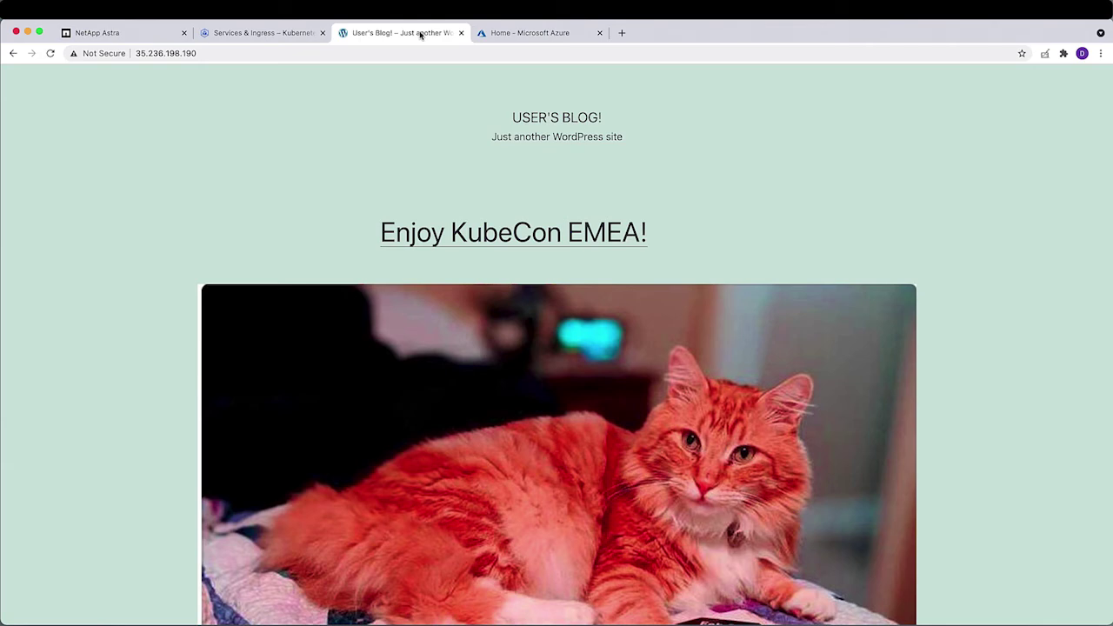
Go back to the wordpress-gke app's 18 Kubernetes resources in Astra
{"action": "left_click", "coordinate": [123, 35]}
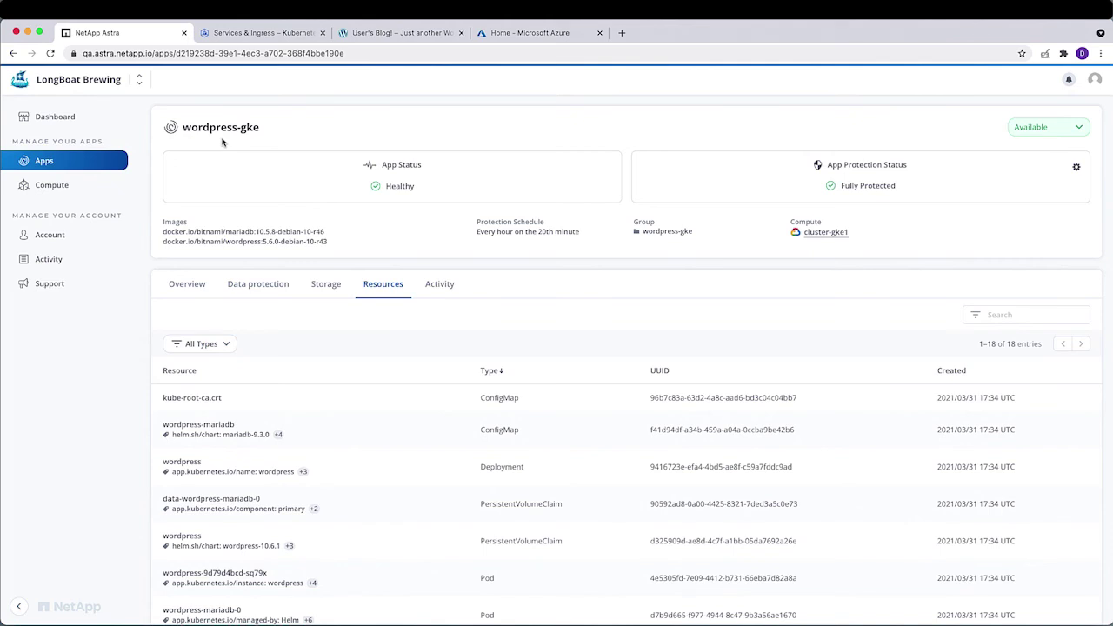
Clone wordpress-gke onto cluster-gke2, naming both the app and its namespace wordpress-gke-clone
{"action": "left_click", "coordinate": [1076, 129]}
{"action": "left_click", "coordinate": [1040, 185]}
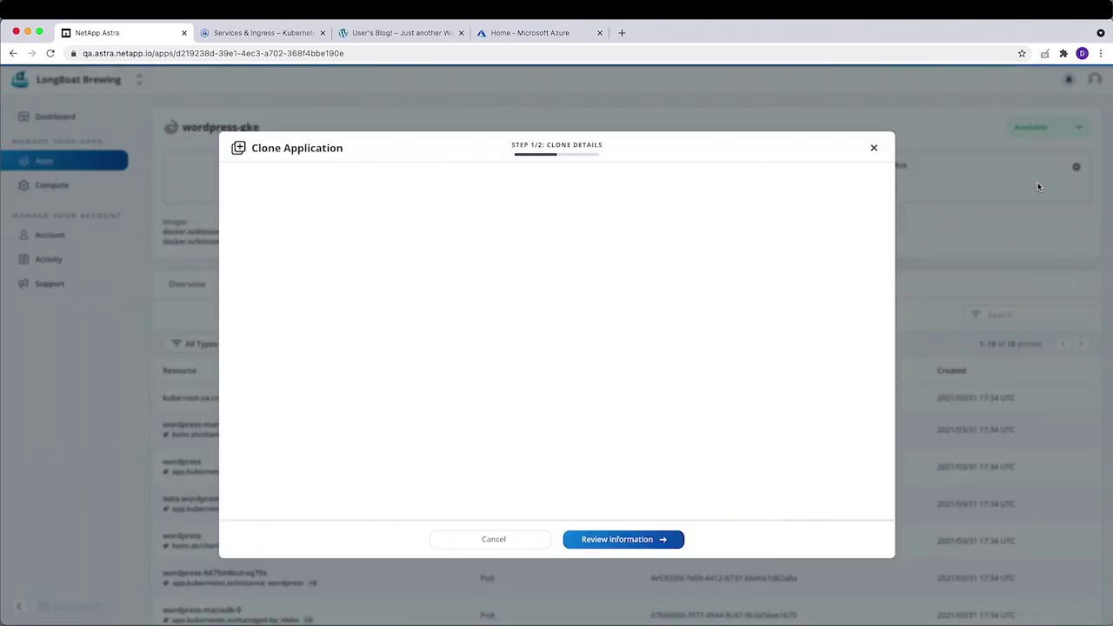
{"action": "left_click", "coordinate": [350, 209]}
{"action": "key", "text": "BackSpace"}
{"action": "key", "text": "BackSpace"}
{"action": "key", "text": "BackSpace"}
{"action": "key", "text": "BackSpace"}
{"action": "key", "text": "BackSpace"}
{"action": "type", "text": "clone"}
{"action": "left_click", "coordinate": [580, 206]}
{"action": "key", "text": "BackSpace"}
{"action": "key", "text": "BackSpace"}
{"action": "key", "text": "BackSpace"}
{"action": "key", "text": "BackSpace"}
{"action": "key", "text": "BackSpace"}
{"action": "type", "text": "clone"}
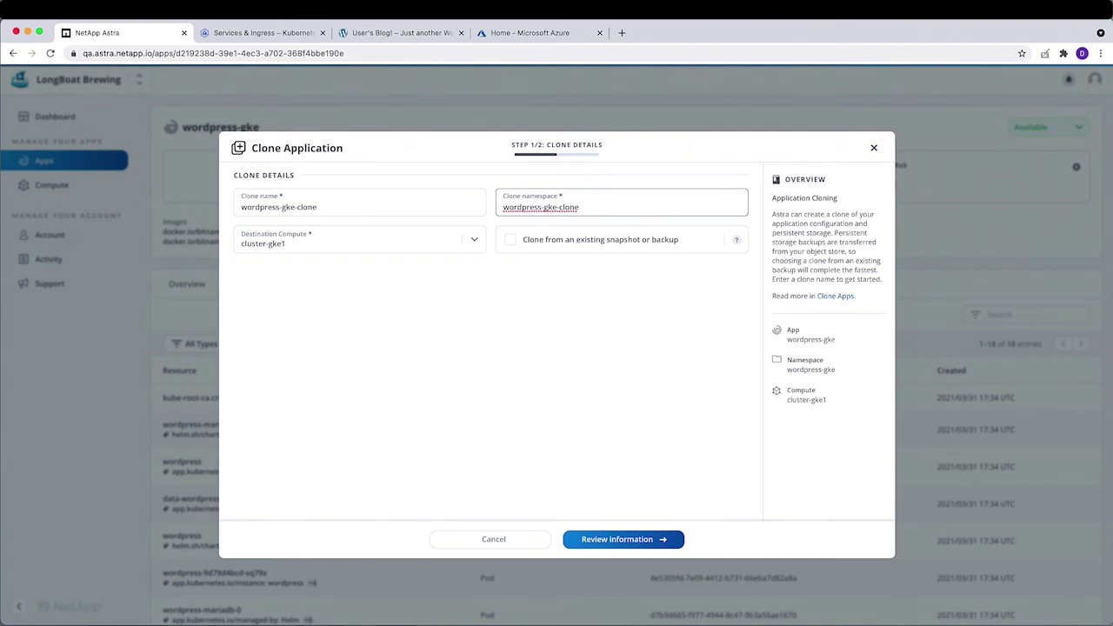
{"action": "left_click", "coordinate": [474, 243]}
{"action": "left_click", "coordinate": [465, 252]}
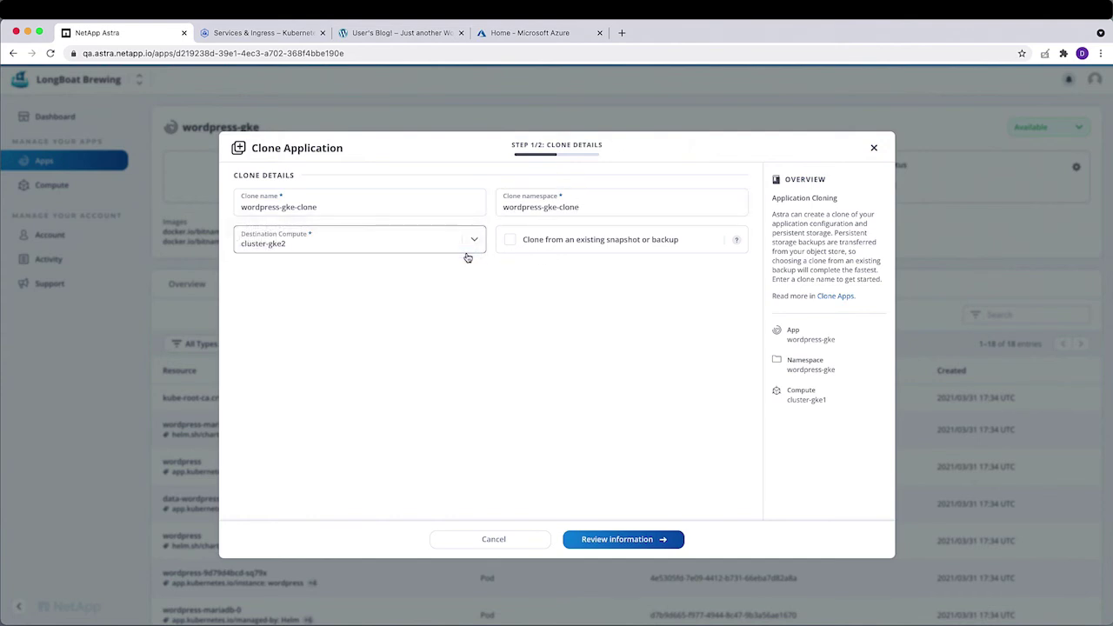
{"action": "left_click", "coordinate": [617, 539]}
{"action": "left_click", "coordinate": [616, 540]}
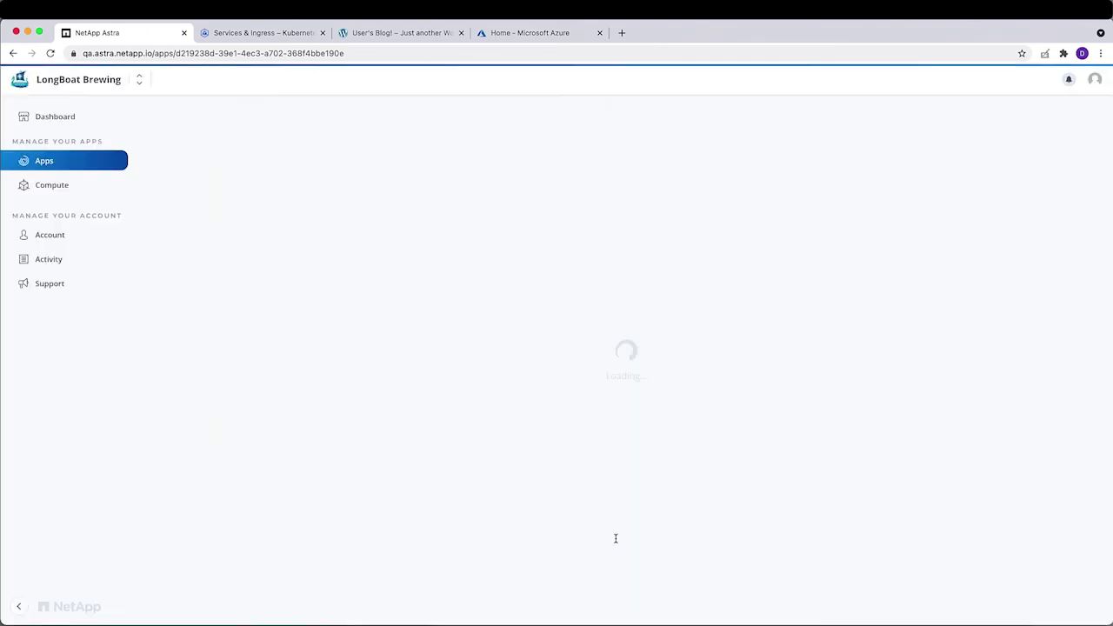
Give wordpress-gke-clone an hourly protection policy that keeps one backup
{"action": "left_click", "coordinate": [68, 165]}
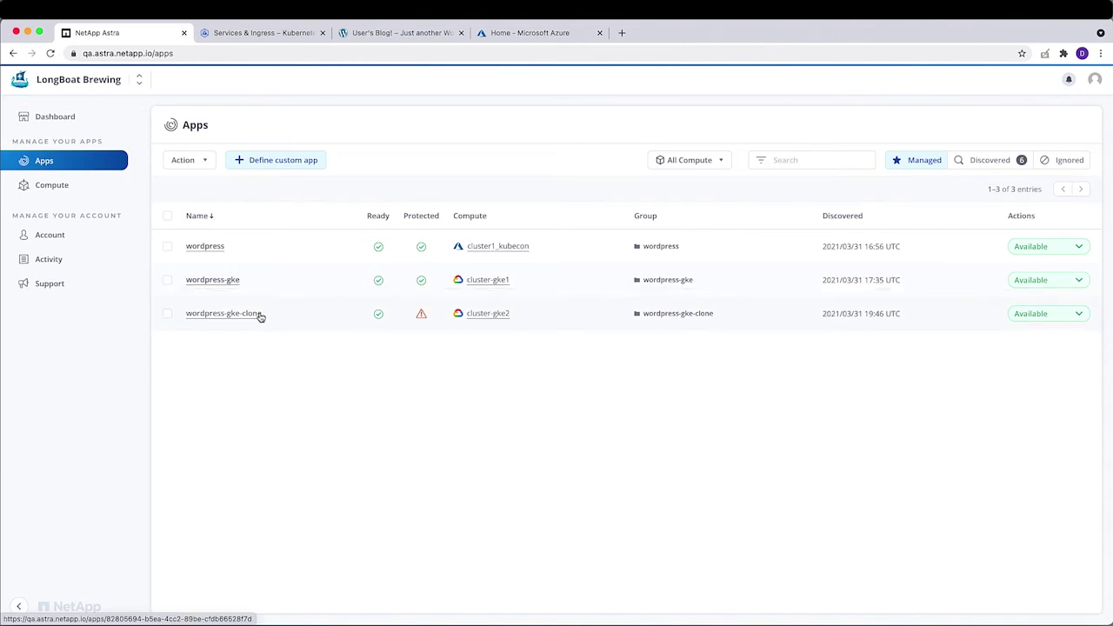
{"action": "left_click", "coordinate": [258, 316]}
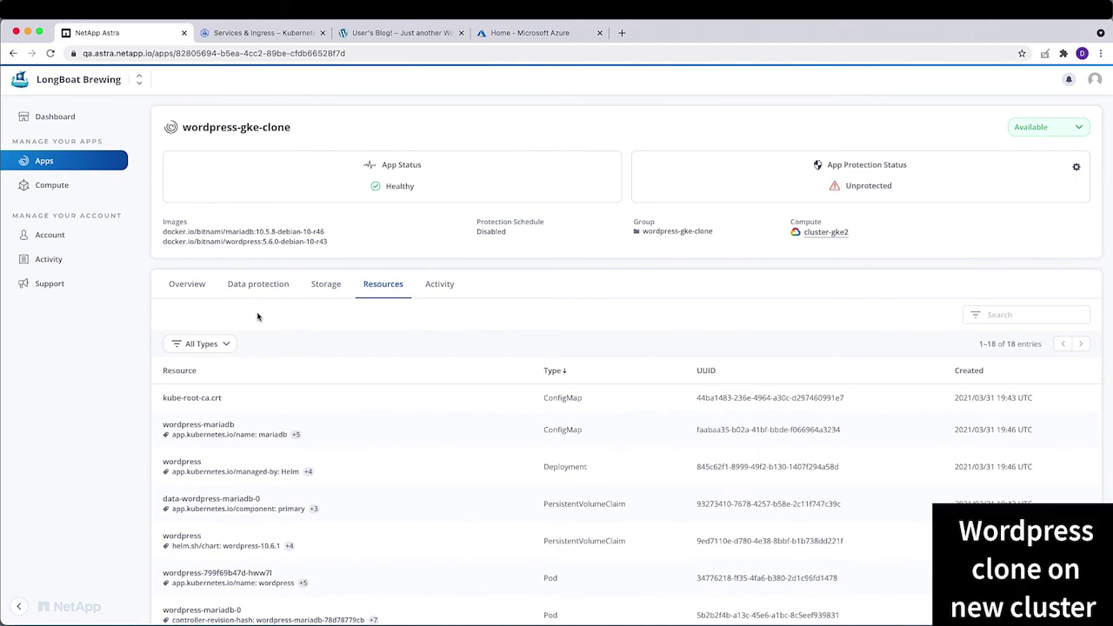
{"action": "left_click", "coordinate": [318, 287]}
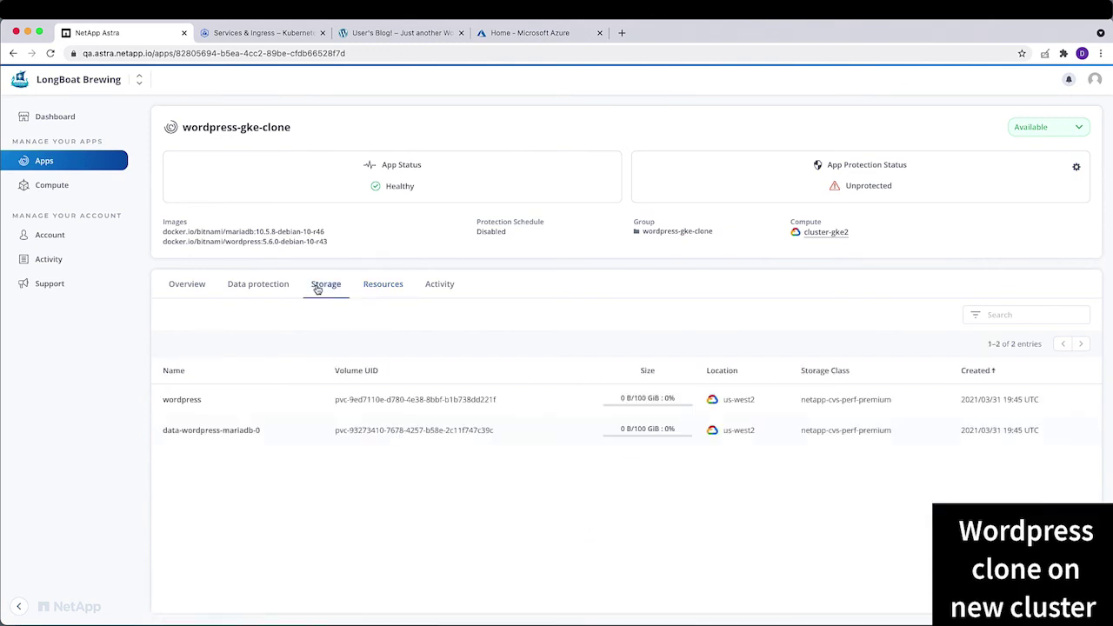
{"action": "left_click", "coordinate": [269, 287]}
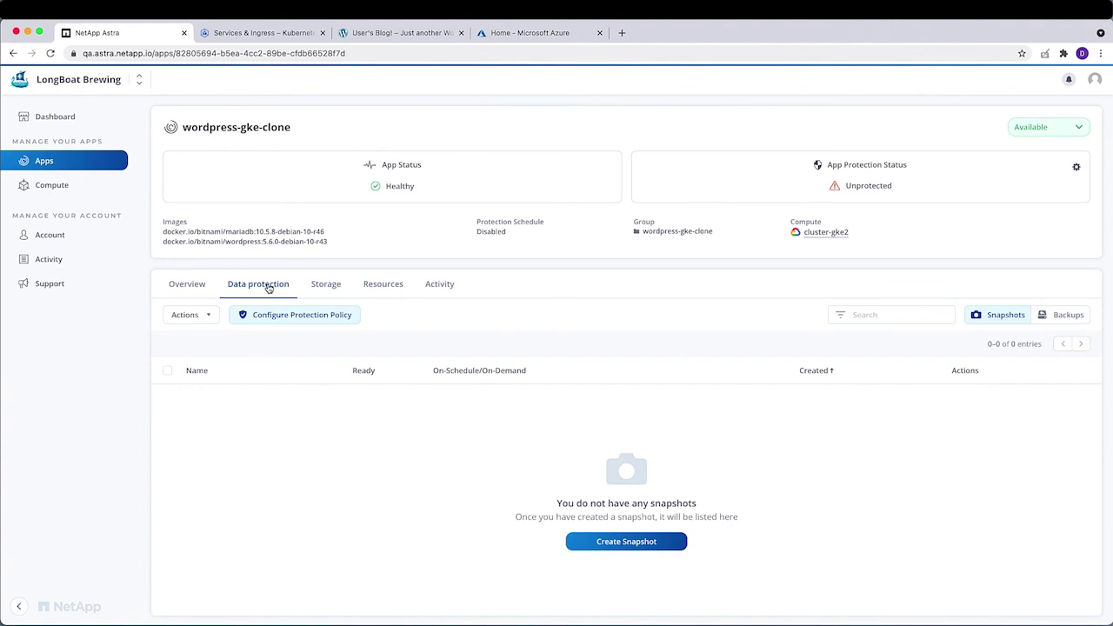
{"action": "left_click", "coordinate": [301, 316]}
{"action": "left_click", "coordinate": [735, 324]}
{"action": "left_click", "coordinate": [624, 539]}
{"action": "left_click", "coordinate": [626, 539]}
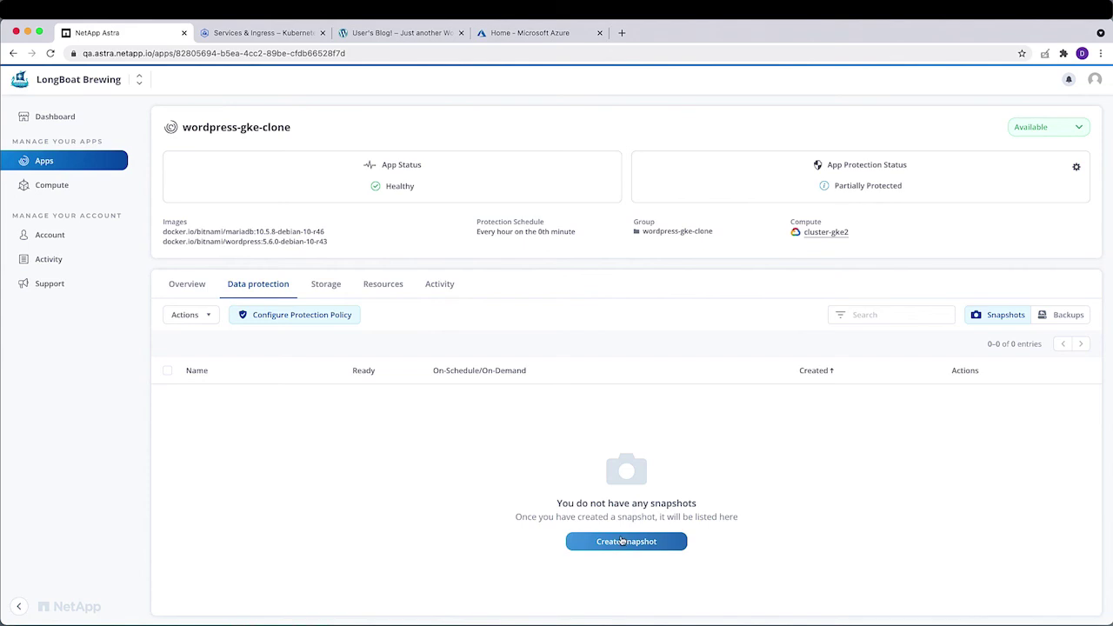
Filter GKE Services & Ingress to wordpress-gke-clone and follow its WordPress endpoint to 35.236.84.62
{"action": "left_click", "coordinate": [195, 288]}
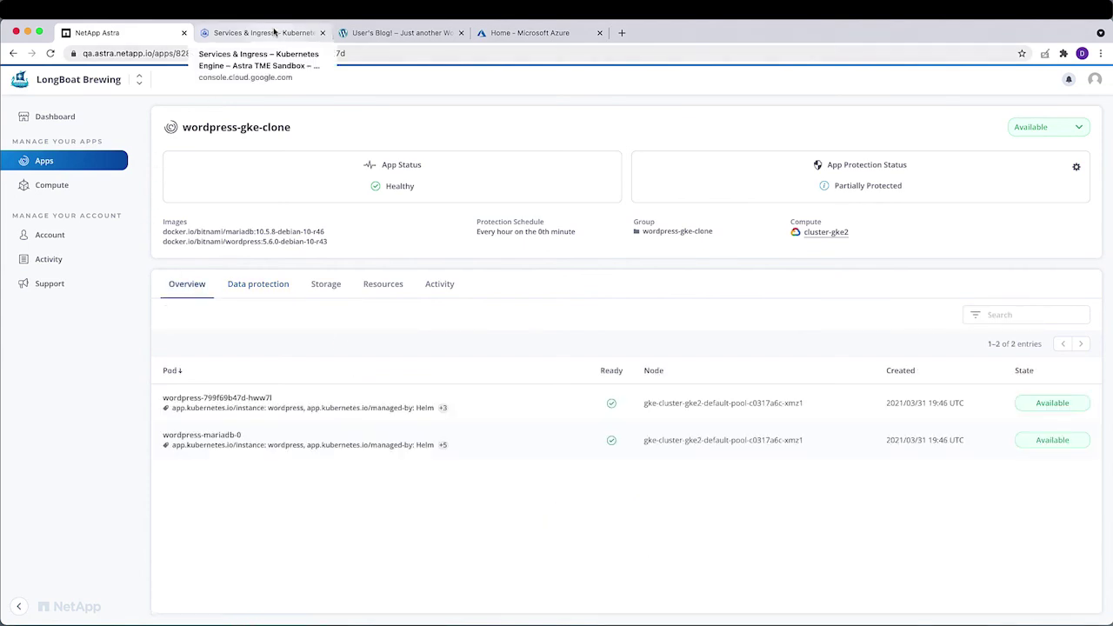
{"action": "left_click", "coordinate": [273, 32]}
{"action": "left_click", "coordinate": [306, 106]}
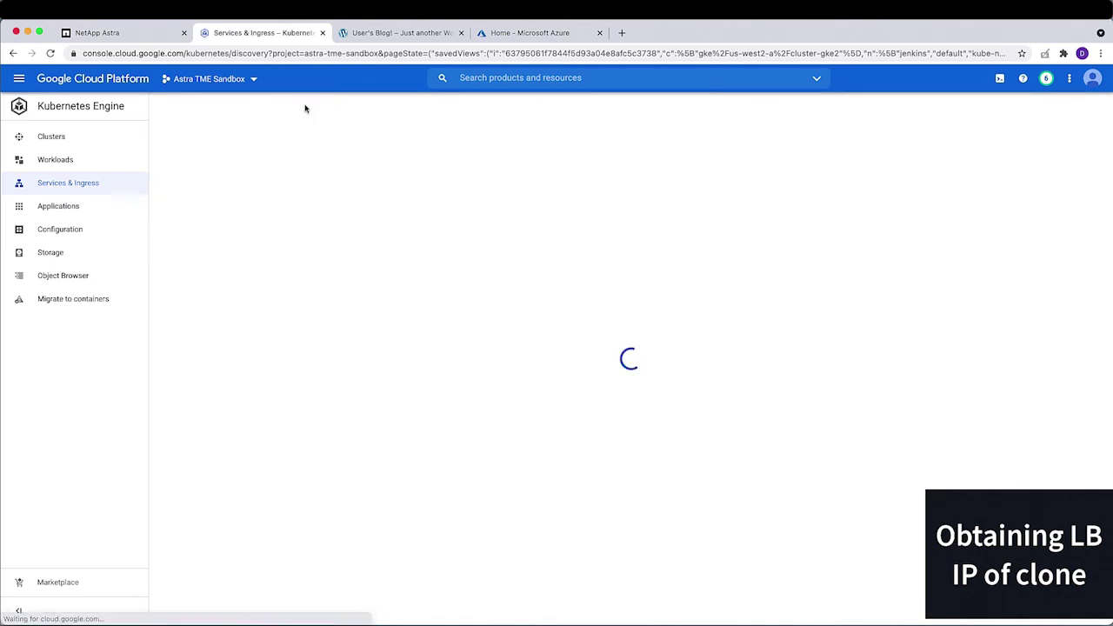
{"action": "left_click", "coordinate": [392, 137]}
{"action": "left_click", "coordinate": [307, 318]}
{"action": "left_click", "coordinate": [403, 376]}
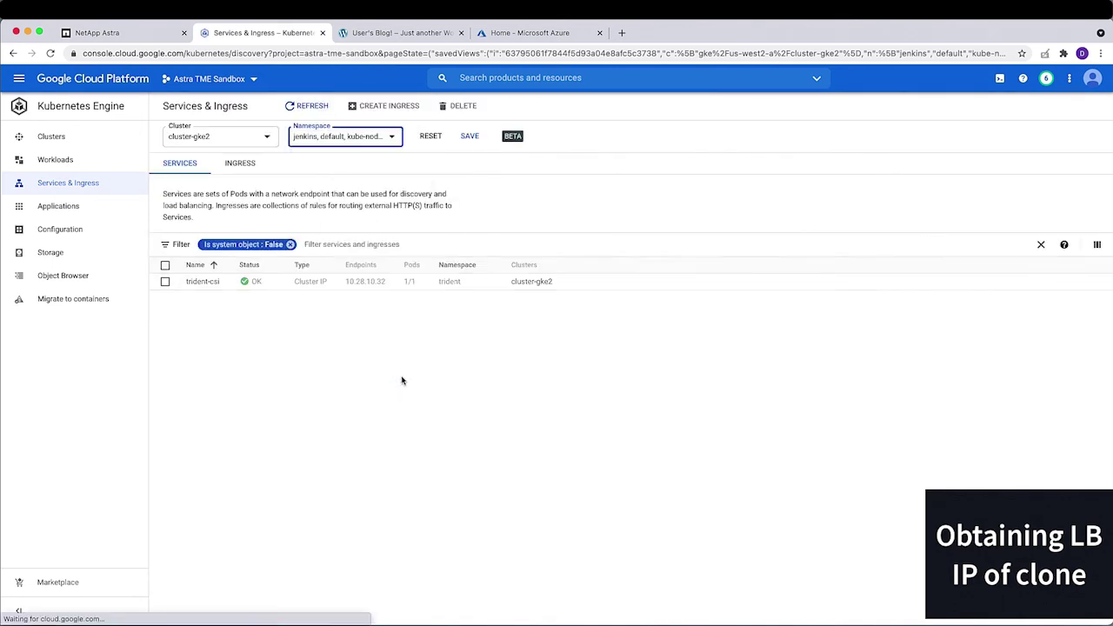
{"action": "left_click", "coordinate": [435, 298]}
{"action": "left_click", "coordinate": [228, 122]}
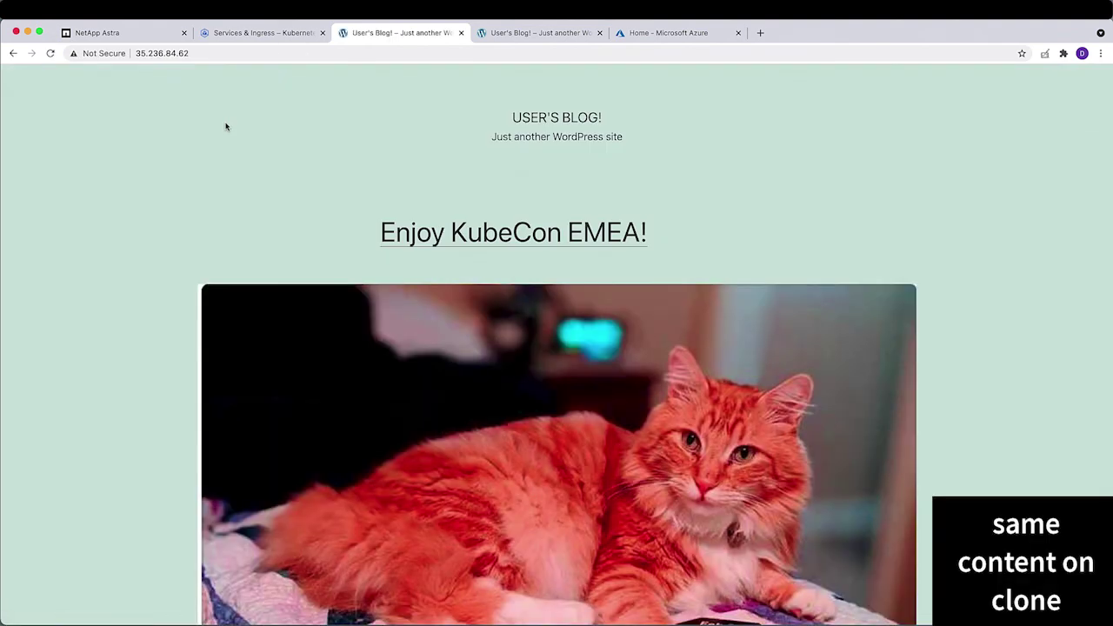
Scroll the cloned blog to confirm the 'Enjoy KubeCon EMEA!' post and its photo
{"action": "scroll", "coordinate": [230, 178], "scroll_direction": "down", "scroll_amount": 5}
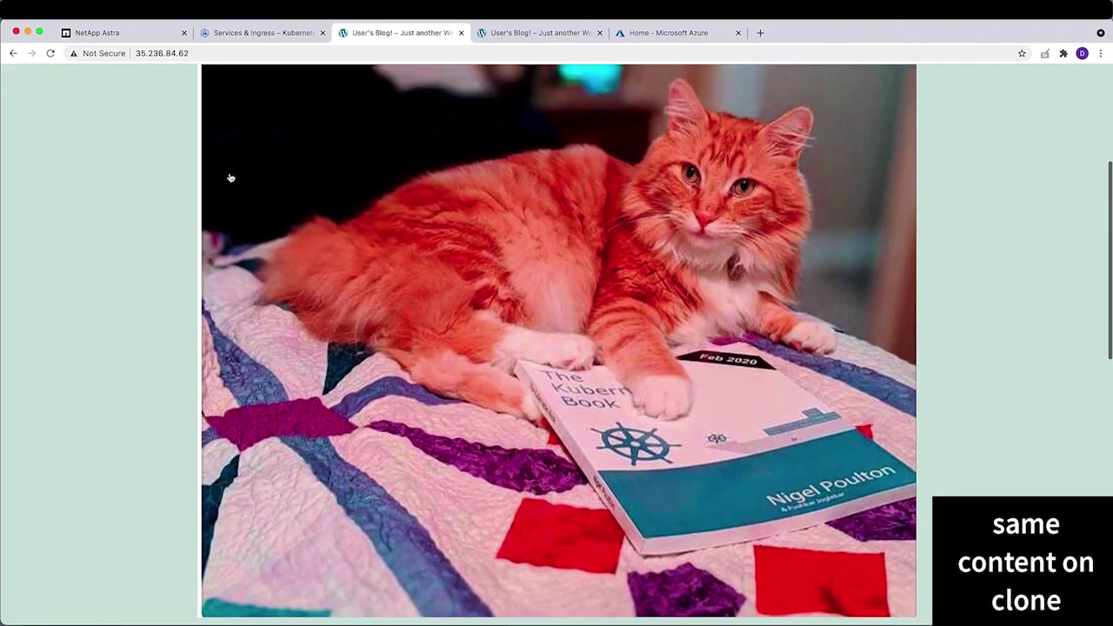
{"action": "scroll", "coordinate": [230, 178], "scroll_direction": "down", "scroll_amount": 2}
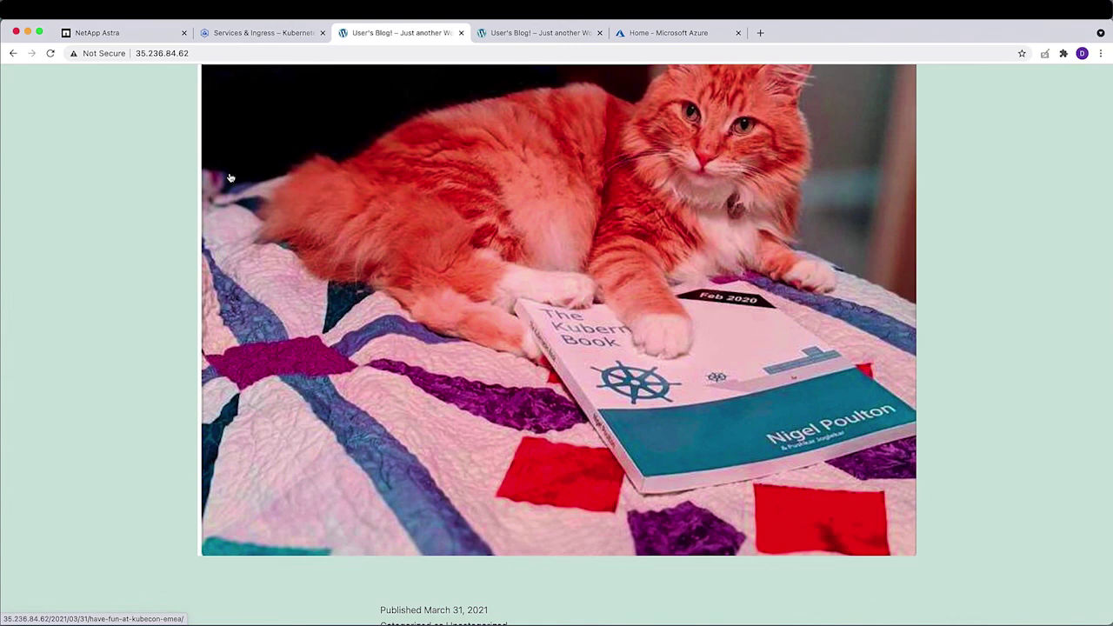
{"action": "scroll", "coordinate": [227, 190], "scroll_direction": "up", "scroll_amount": 3}
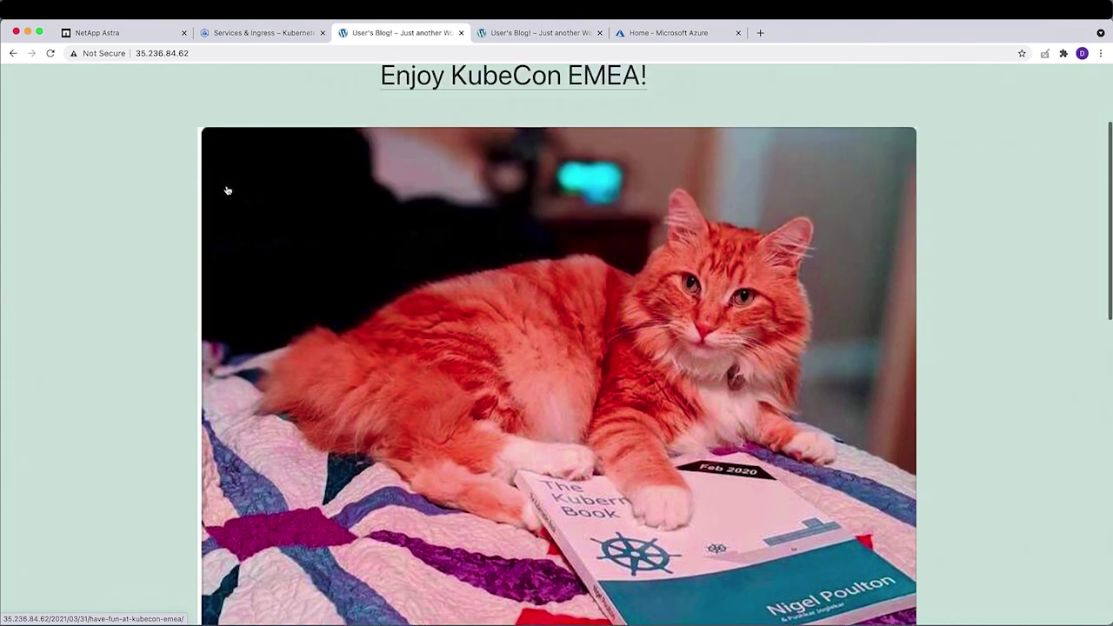